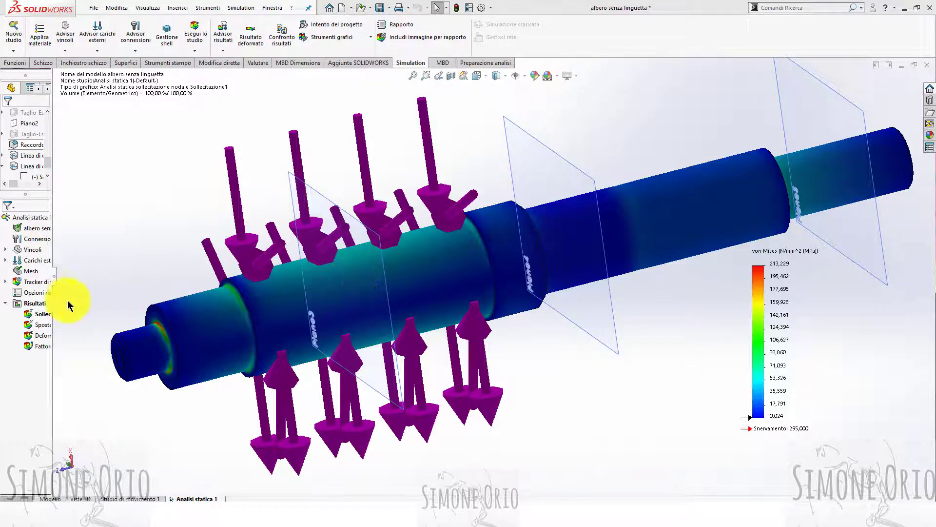
Step: Open the context menu of the Risultati results folder in the study tree
right_click(38, 305)
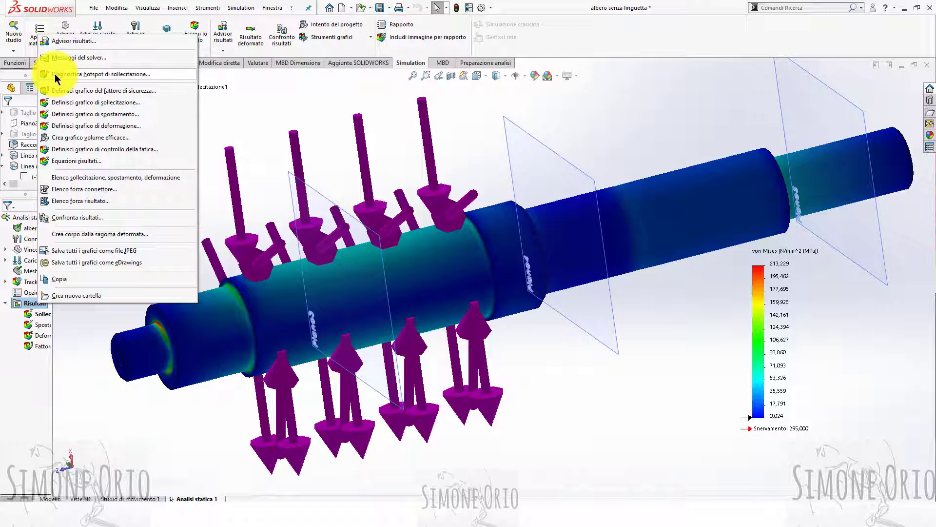
Step: Run stress hotspot diagnostics at sensitivity factor 70; no hotspots are found
left_click(56, 76)
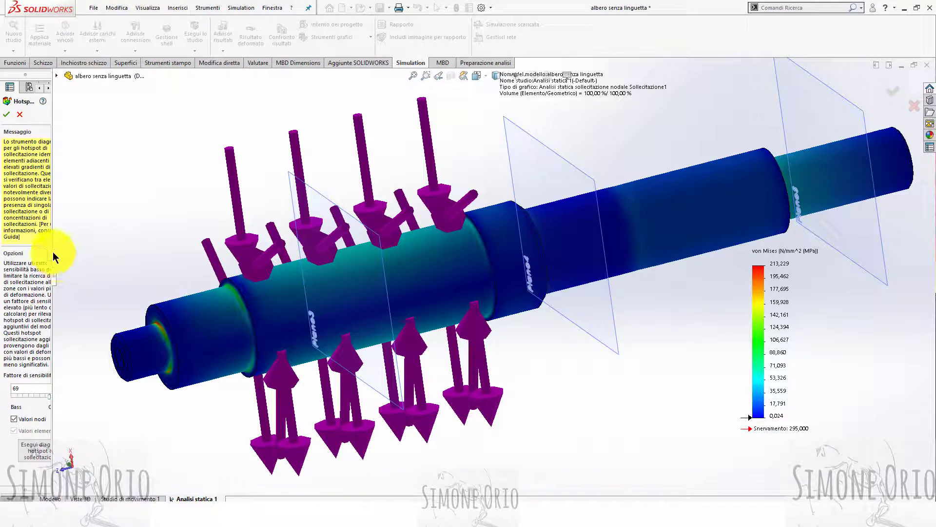
mouse_move(52, 253)
left_mouse_down()
mouse_move(77, 250)
mouse_move(89, 265)
left_mouse_up()
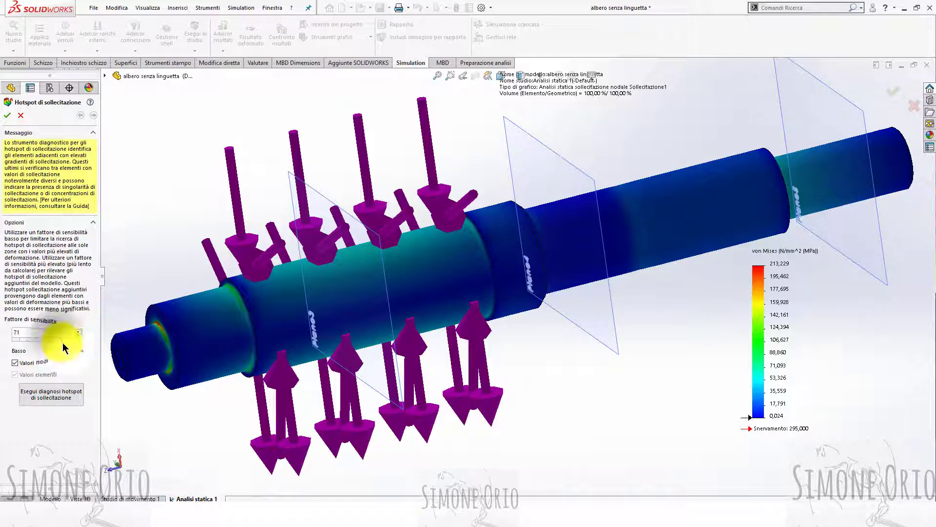
left_click_drag(61, 343, 60, 345)
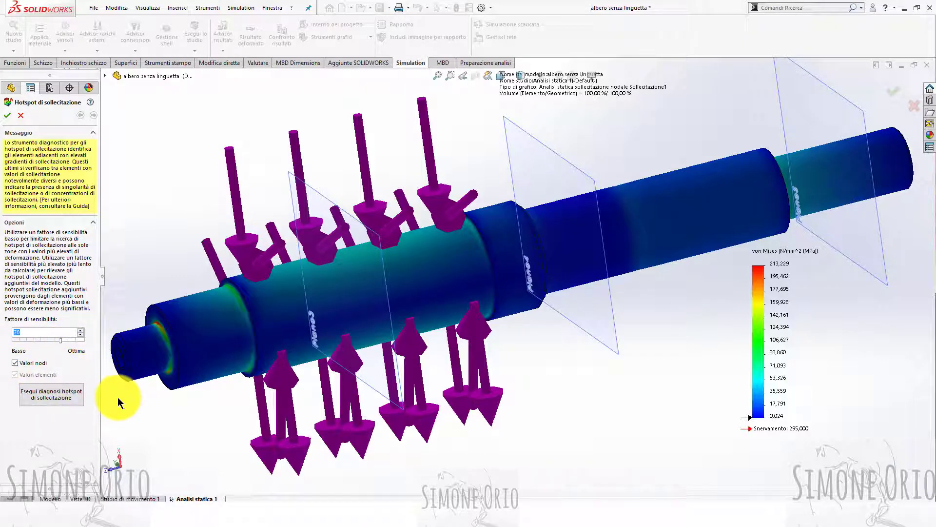
left_click(68, 394)
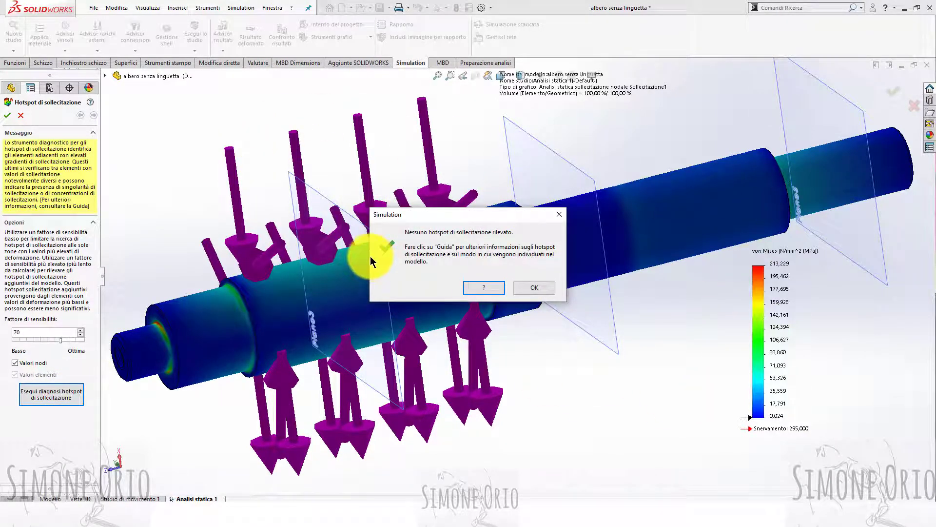
Step: Rerun the hotspot diagnosis at sensitivity factor 100 so hotspots are detected
left_click(537, 287)
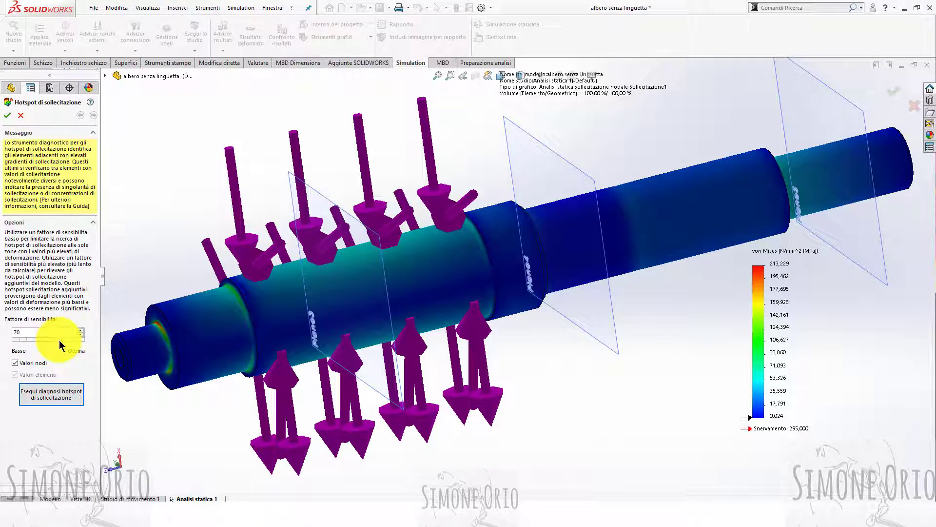
left_click_drag(60, 340, 90, 339)
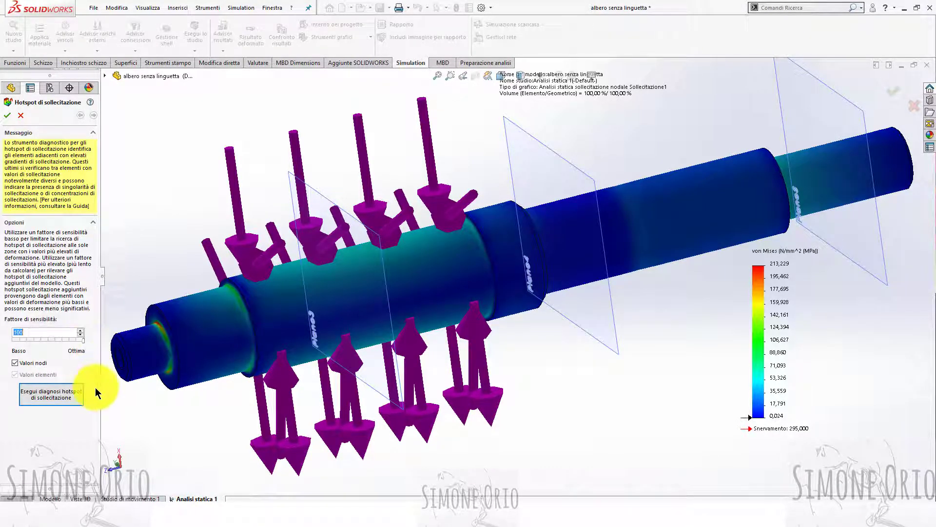
left_click(66, 394)
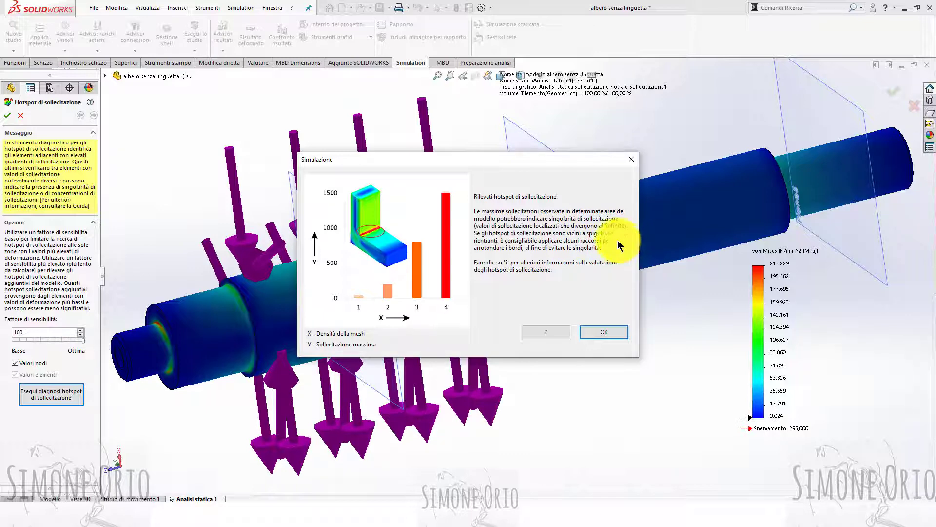
Step: Close the hotspot report and zoom in on the grey-marked shaft shoulder
left_click(603, 333)
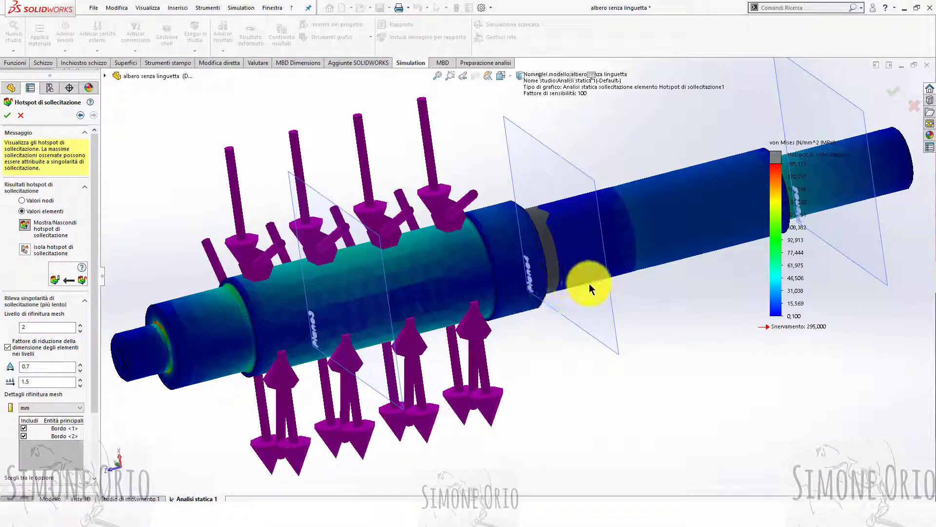
scroll(581, 277, "up", 2)
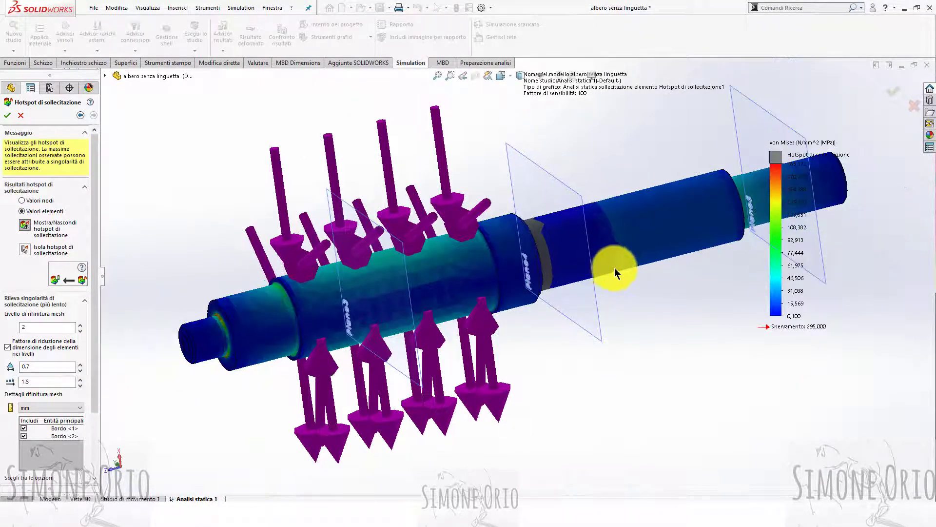
middle_click_drag(593, 276, 552, 259)
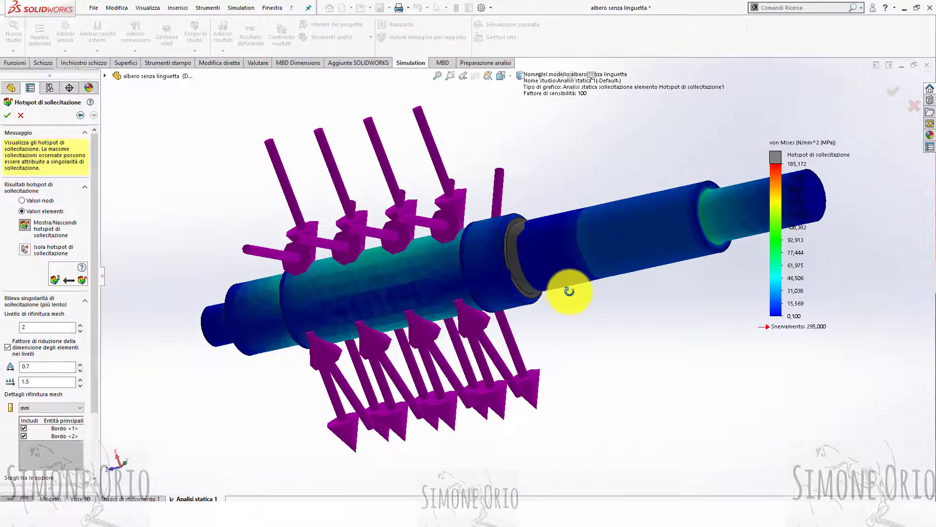
scroll(552, 256, "down", 2)
scroll(536, 253, "down", 2)
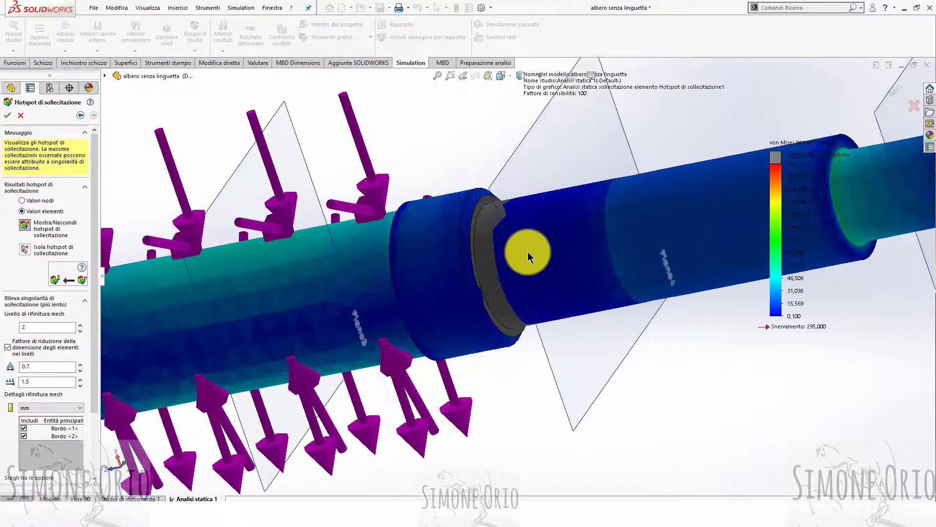
scroll(517, 253, "down", 1)
scroll(507, 251, "down", 1)
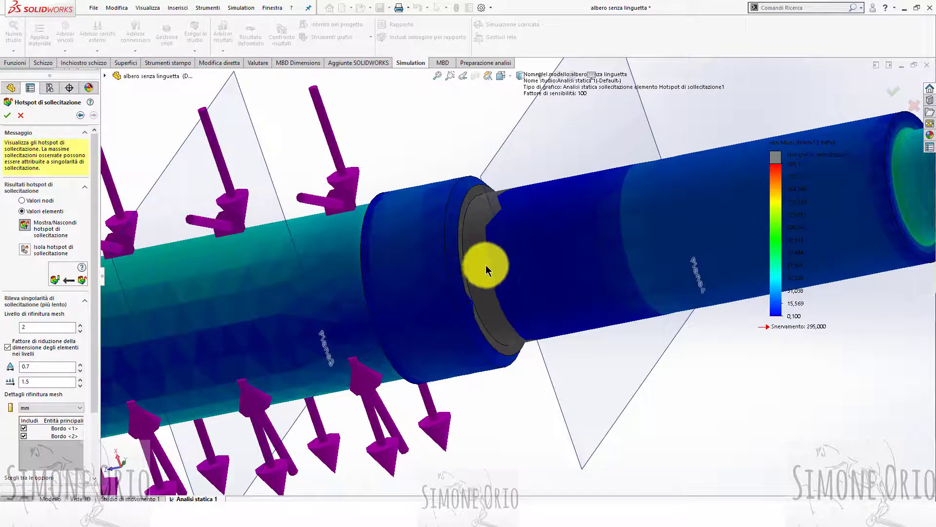
Step: Highlight singular edges Bordo <1> and Bordo <2> on the shaft
left_click(61, 428)
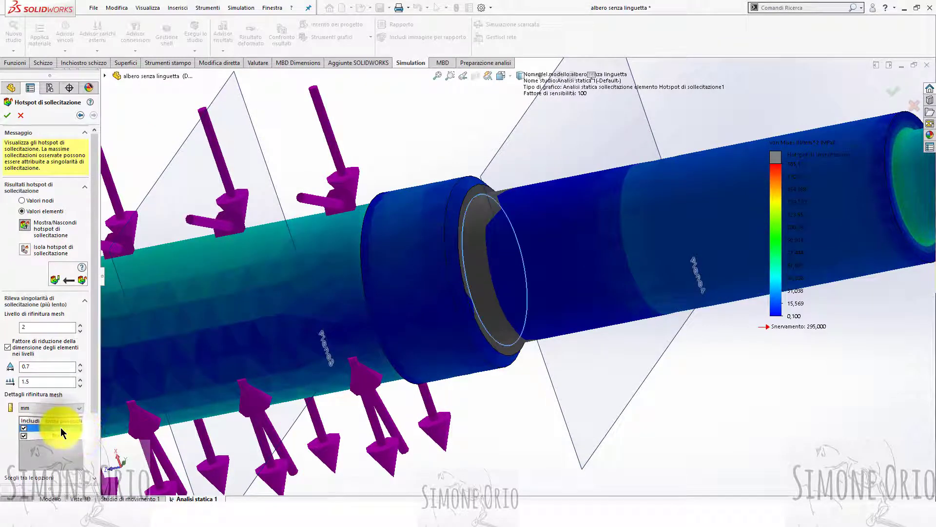
scroll(472, 293, "up", 2)
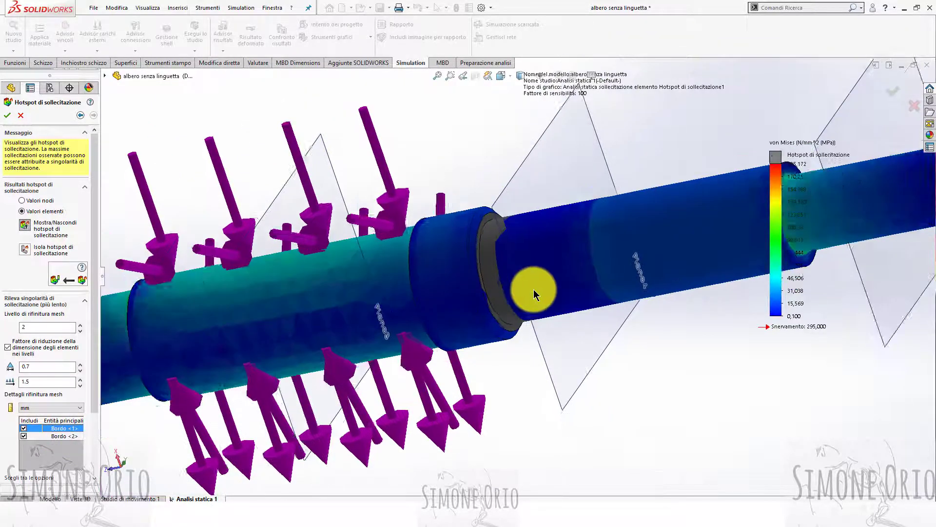
scroll(533, 289, "up", 1)
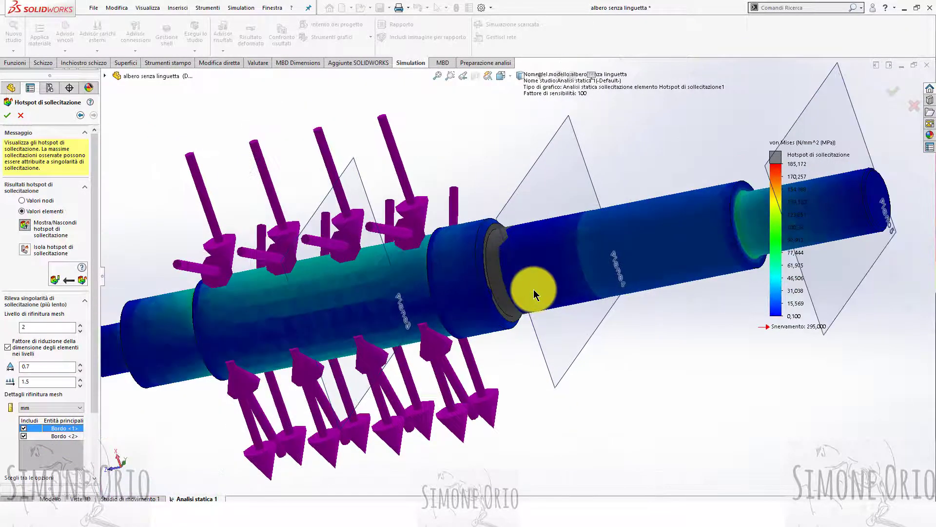
left_click(69, 436)
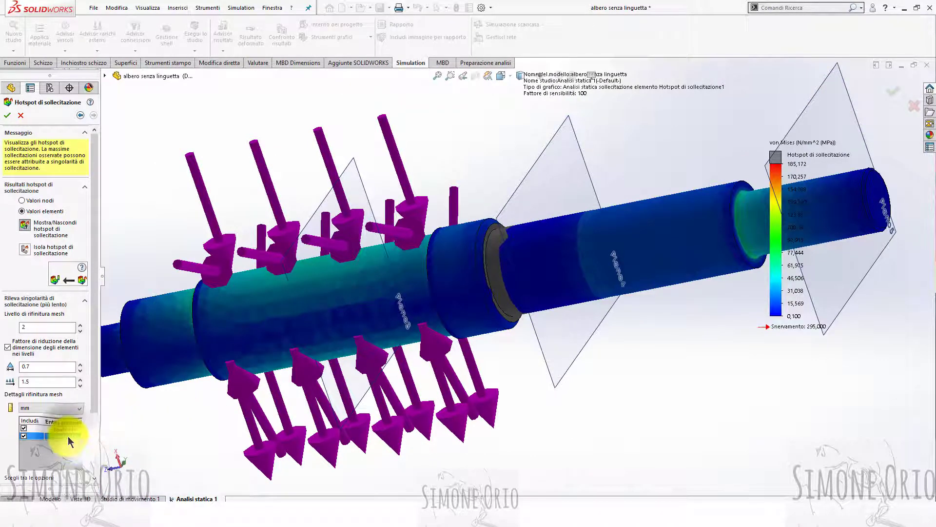
scroll(244, 383, "up", 2)
scroll(288, 386, "up", 1)
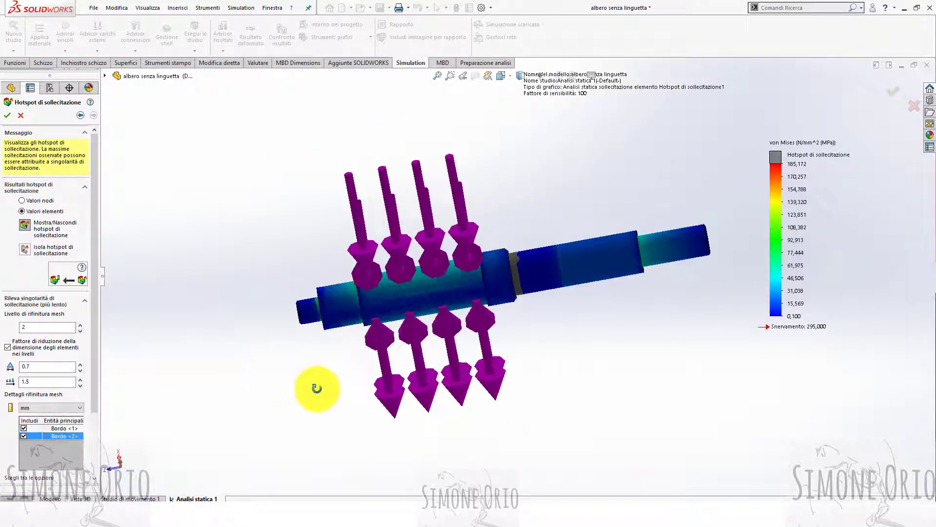
Step: Orbit and zoom the shaft to inspect the shoulder edges
middle_click_drag(312, 388, 354, 317)
scroll(508, 292, "down", 2)
scroll(546, 286, "down", 1)
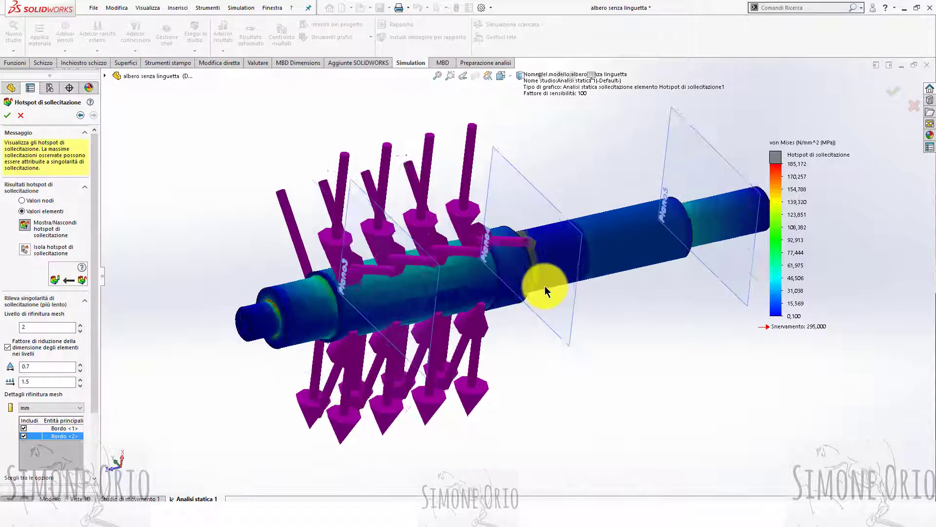
scroll(545, 286, "down", 1)
scroll(545, 286, "down", 2)
scroll(323, 408, "up", 1)
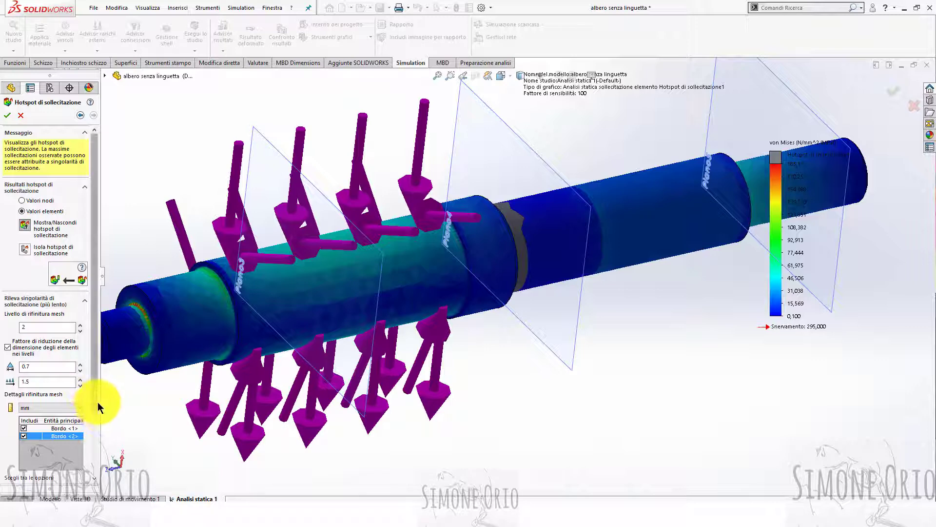
scroll(95, 408, "down", 3)
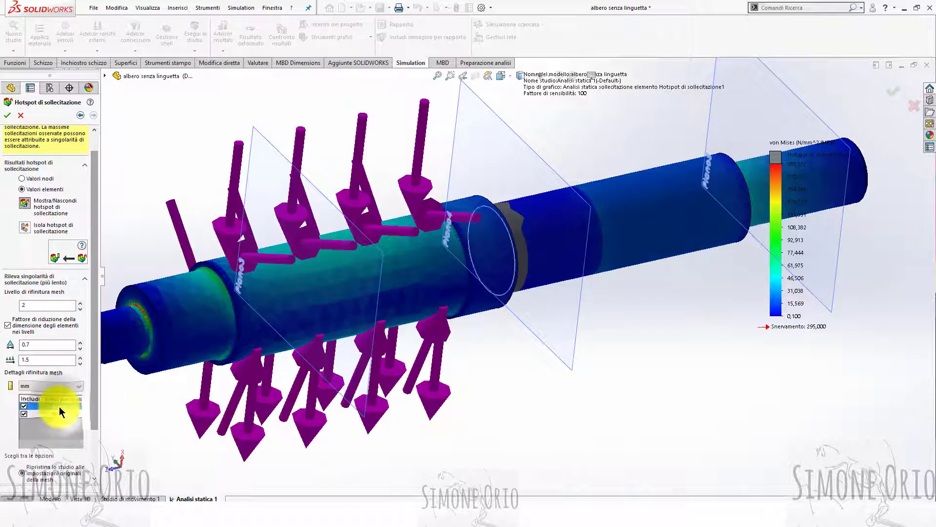
middle_click_drag(293, 382, 321, 363)
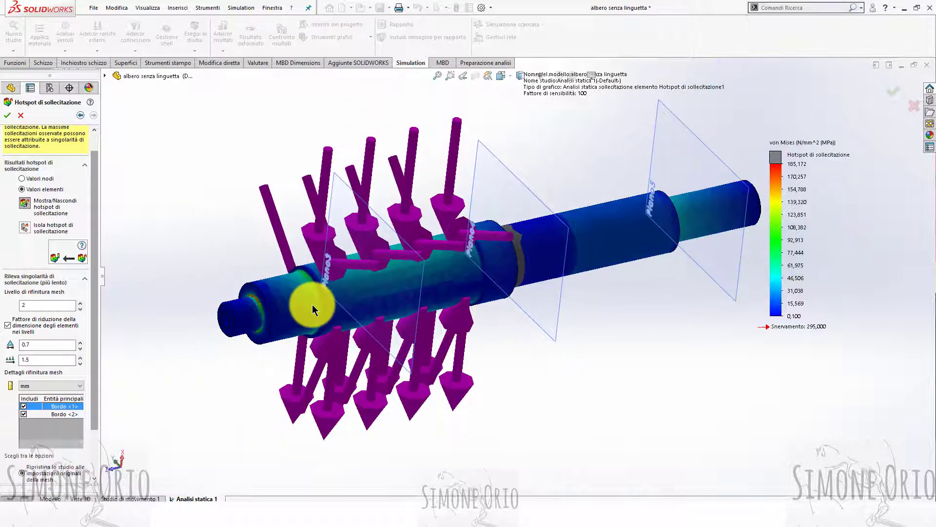
scroll(366, 303, "down", 3)
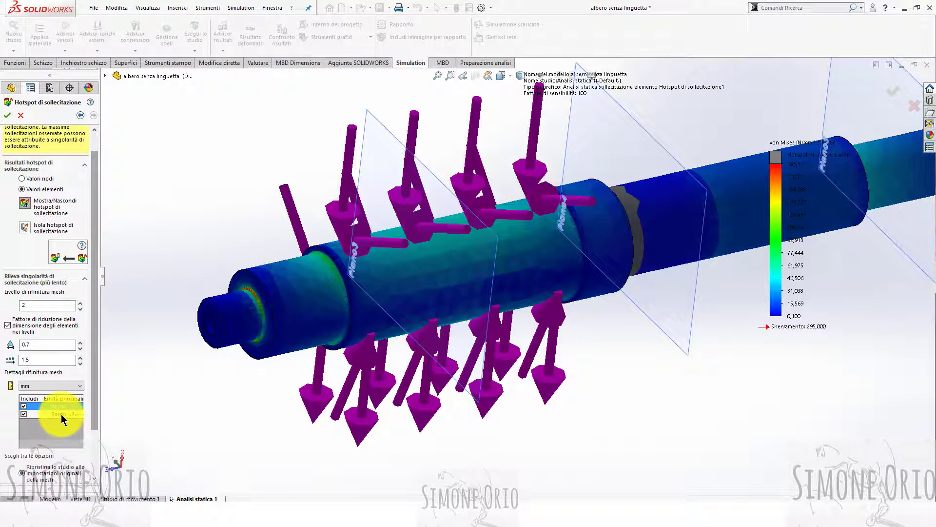
Step: Reselect Bordo <2> and view the shaft along its axis and from the side
left_click(60, 414)
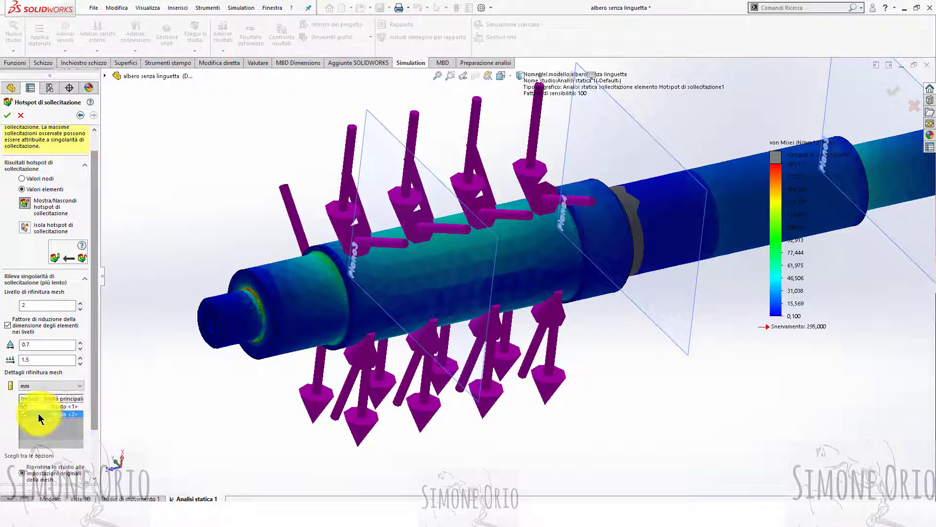
mouse_move(305, 292)
middle_mouse_down()
mouse_move(414, 244)
mouse_move(463, 254)
mouse_move(415, 271)
mouse_move(423, 271)
mouse_move(417, 254)
mouse_move(392, 255)
mouse_move(363, 307)
mouse_move(645, 264)
middle_mouse_up()
scroll(362, 307, "up", 3)
scroll(689, 261, "up", 2)
scroll(689, 261, "down", 2)
scroll(580, 235, "down", 3)
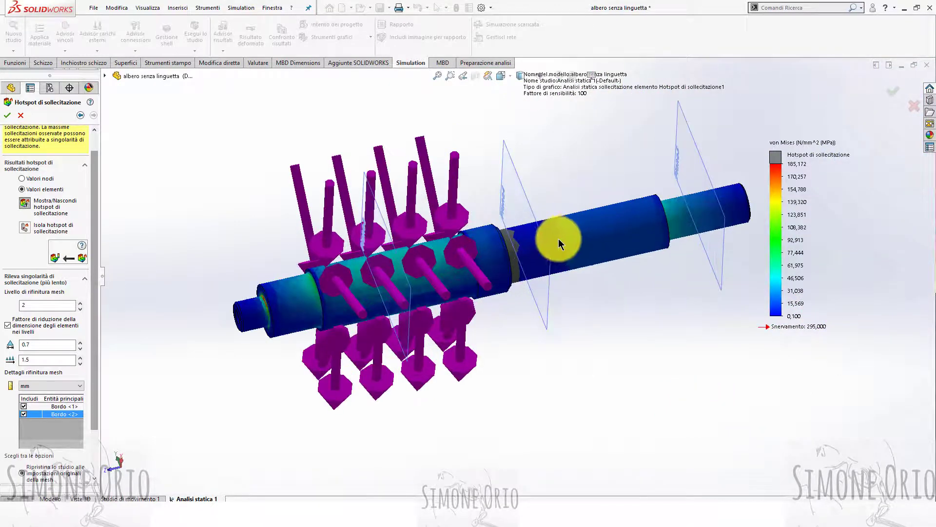
scroll(558, 239, "down", 3)
mouse_move(432, 230)
middle_mouse_down()
mouse_move(417, 255)
mouse_move(478, 299)
mouse_move(498, 293)
mouse_move(159, 268)
middle_mouse_up()
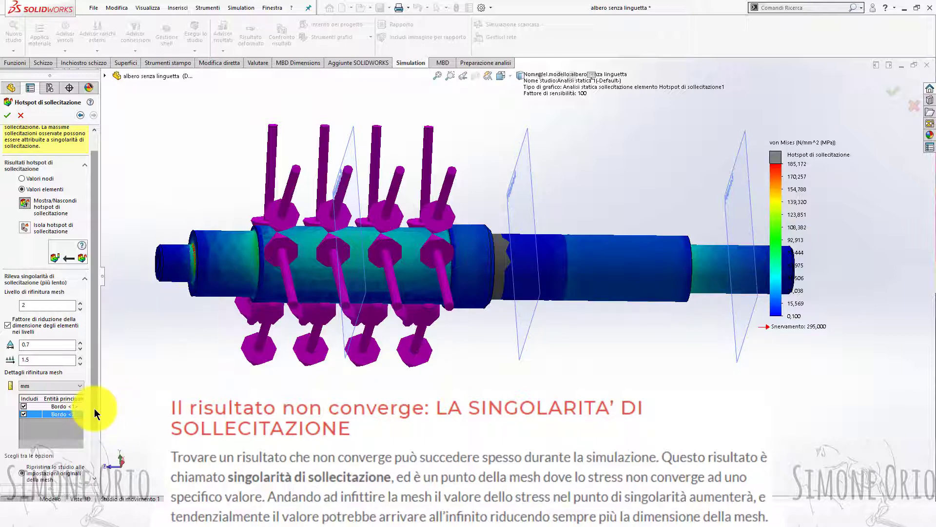
Step: Set mesh refinement level 3 and start the stress singularity diagnostics
left_click(80, 301)
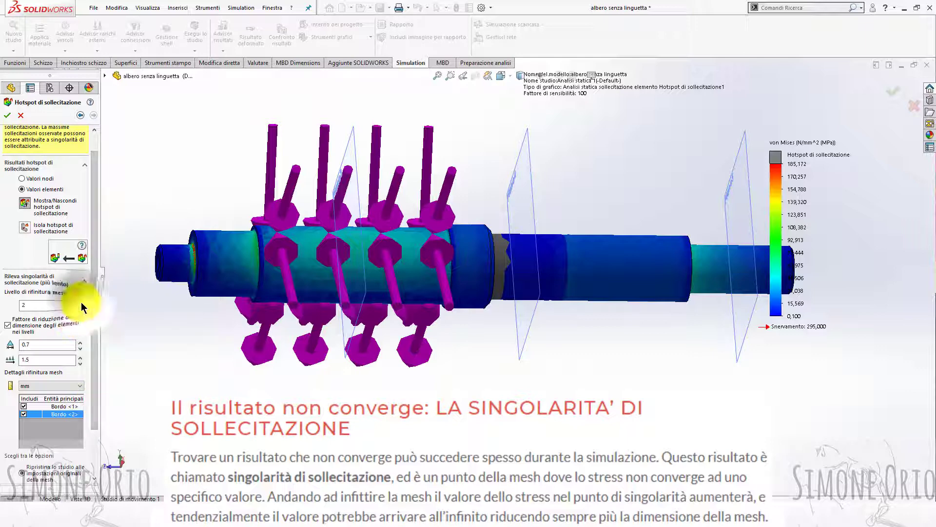
scroll(94, 396, "down", 3)
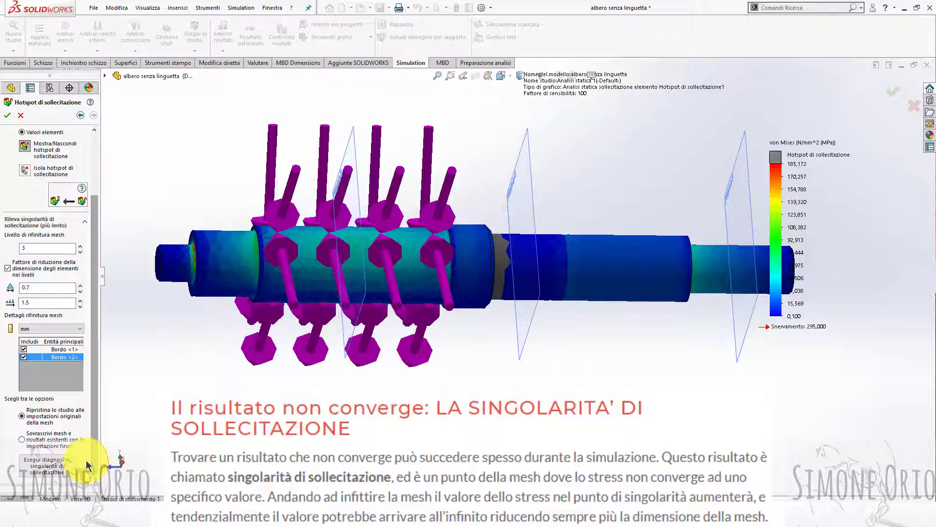
left_click(56, 469)
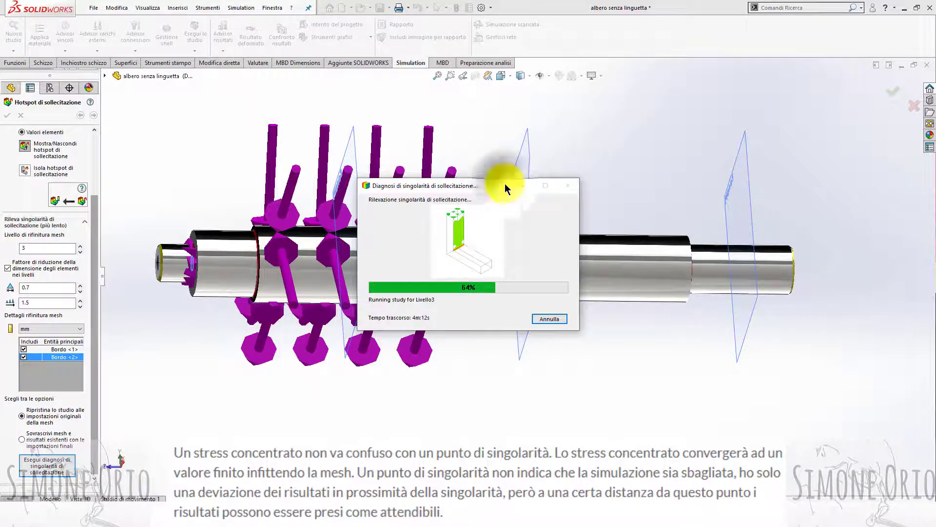
Step: Move the diagnostics progress window aside while the singularity diagnosis finishes
mouse_move(505, 184)
left_mouse_down()
mouse_move(355, 103)
mouse_move(372, 110)
left_mouse_up()
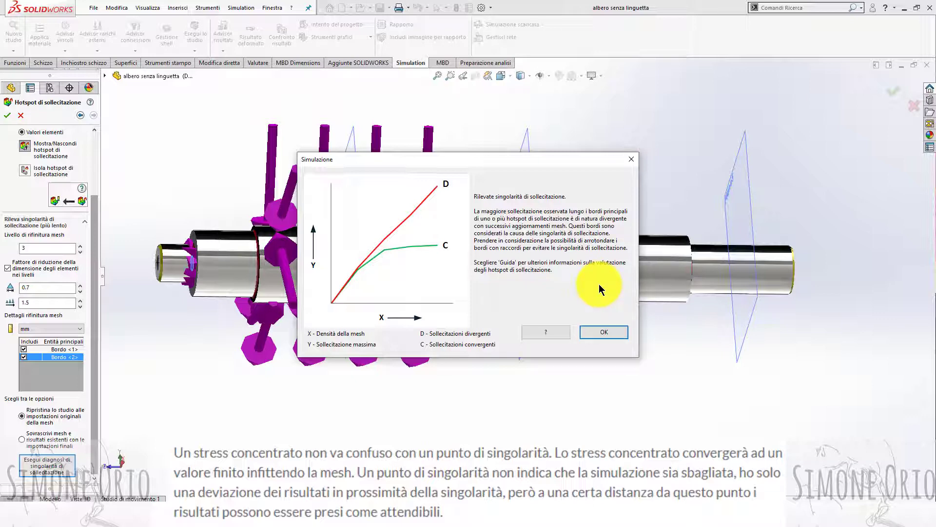
Step: Dismiss the singularities message and highlight Bordo <1> while orbiting the shaft
left_click(610, 333)
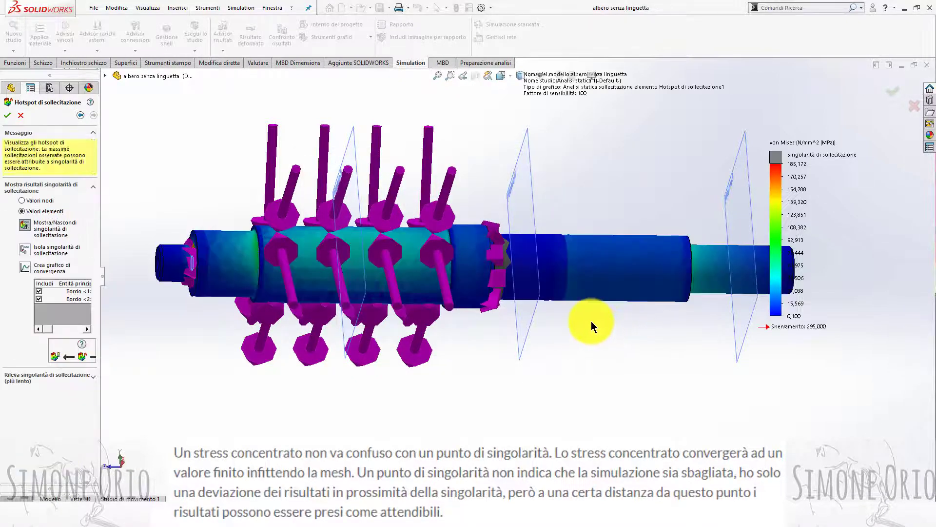
mouse_move(478, 236)
middle_mouse_down()
mouse_move(528, 194)
mouse_move(561, 242)
mouse_move(537, 265)
mouse_move(564, 218)
mouse_move(512, 210)
mouse_move(512, 226)
mouse_move(528, 236)
mouse_move(517, 244)
middle_mouse_up()
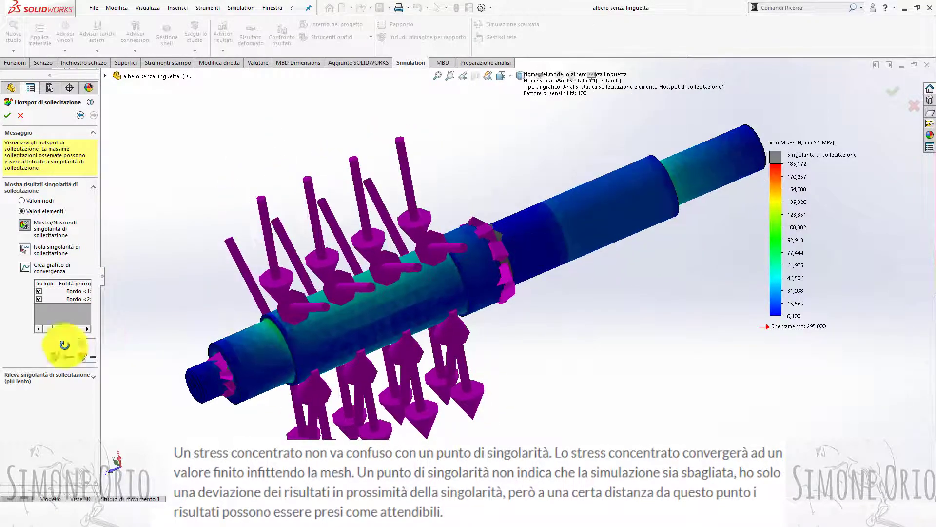
left_click(54, 291)
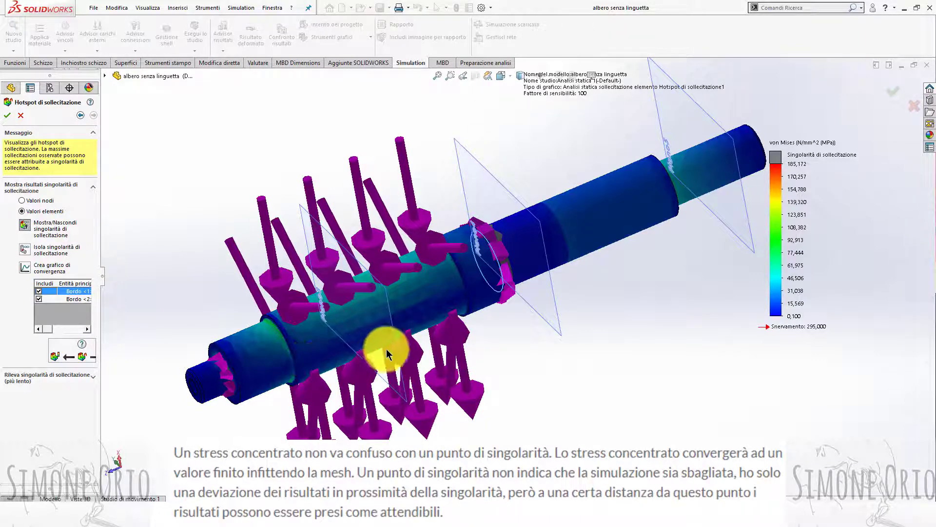
mouse_move(383, 350)
middle_mouse_down()
mouse_move(359, 338)
mouse_move(370, 331)
mouse_move(303, 328)
middle_mouse_up()
scroll(303, 328, "down", 2)
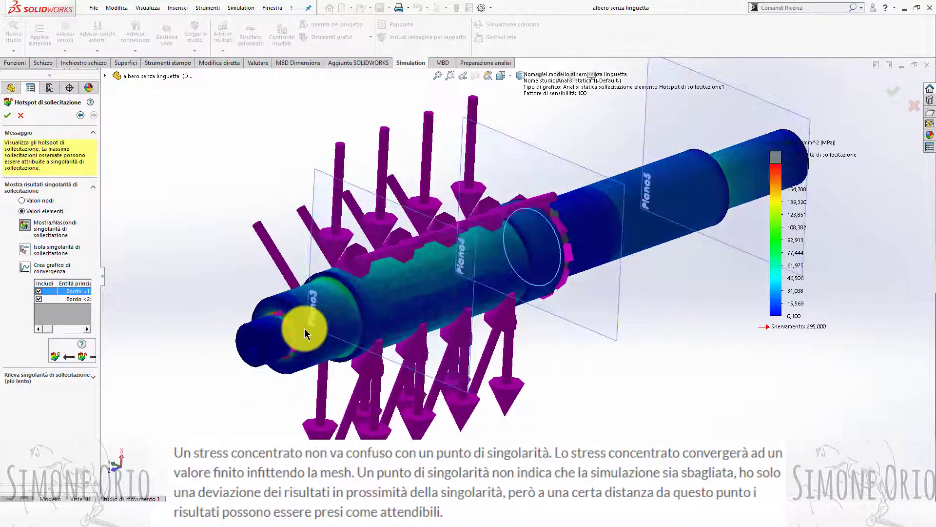
scroll(304, 328, "down", 2)
scroll(305, 327, "down", 2)
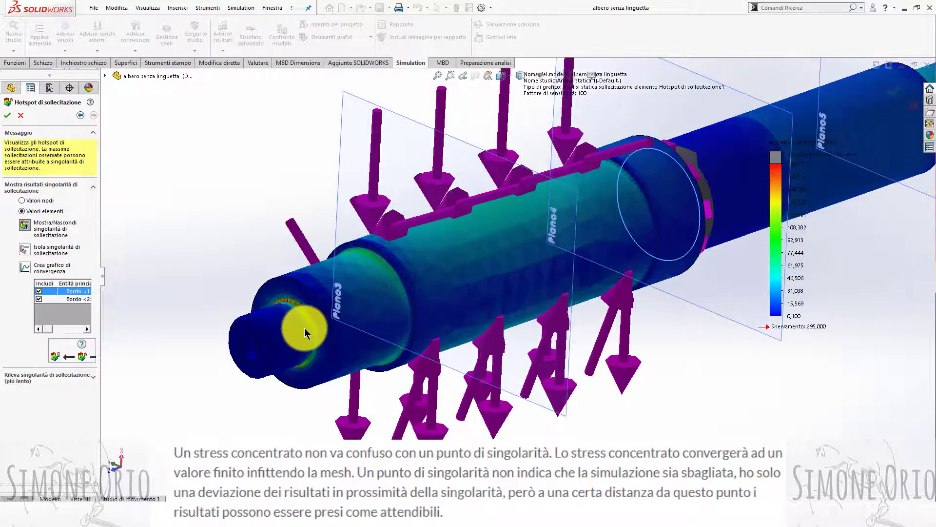
Step: Plot the von Mises convergence graph for Bordo <1> and Bordo <2>
left_click(93, 375)
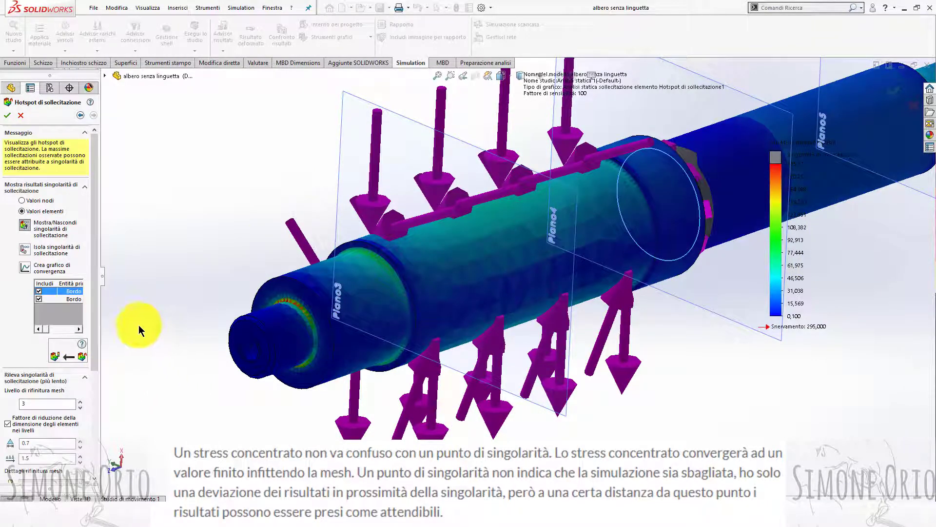
left_click_drag(100, 342, 140, 344)
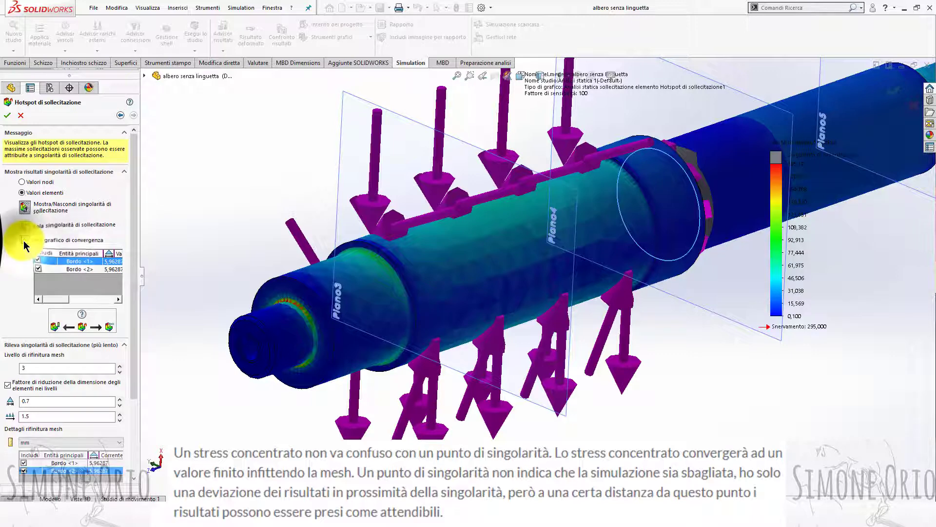
left_click(24, 240)
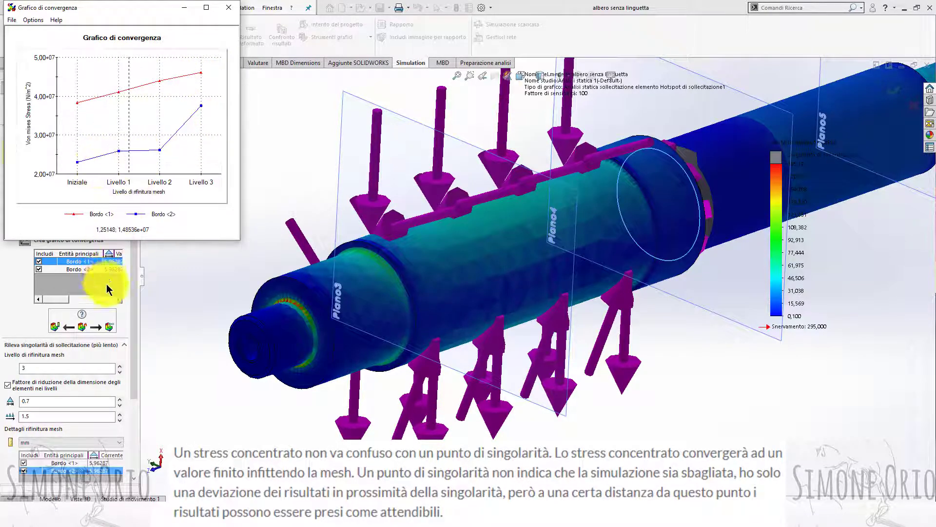
Step: Highlight edge Bordo <2> at the shaft's small left end
left_click(89, 269)
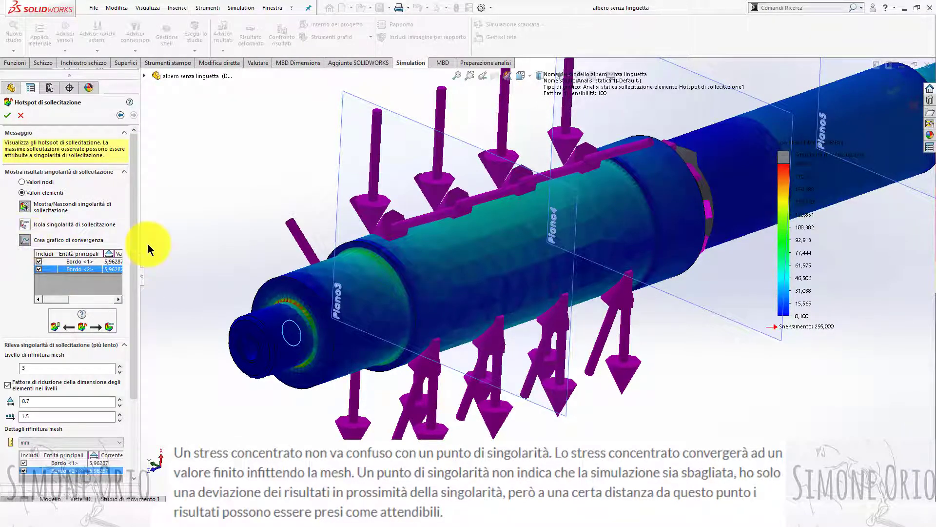
left_click(87, 260)
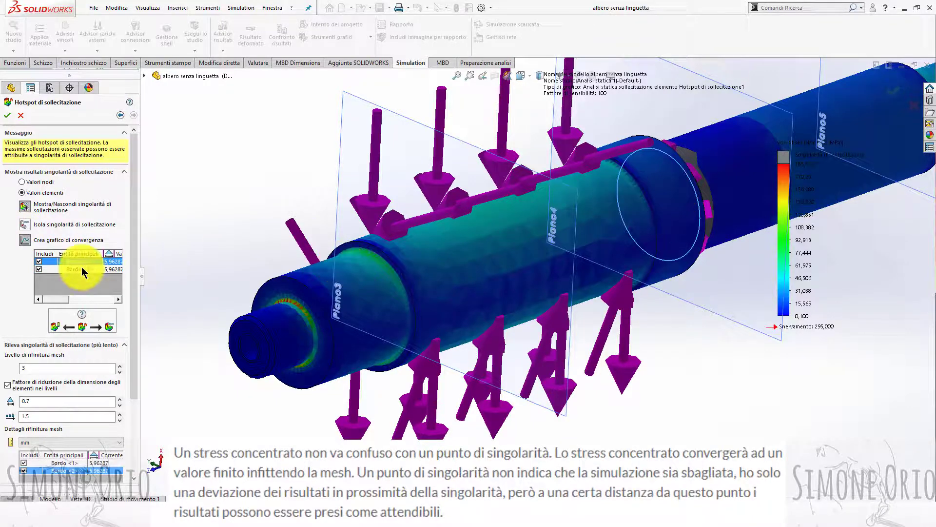
left_click(81, 268)
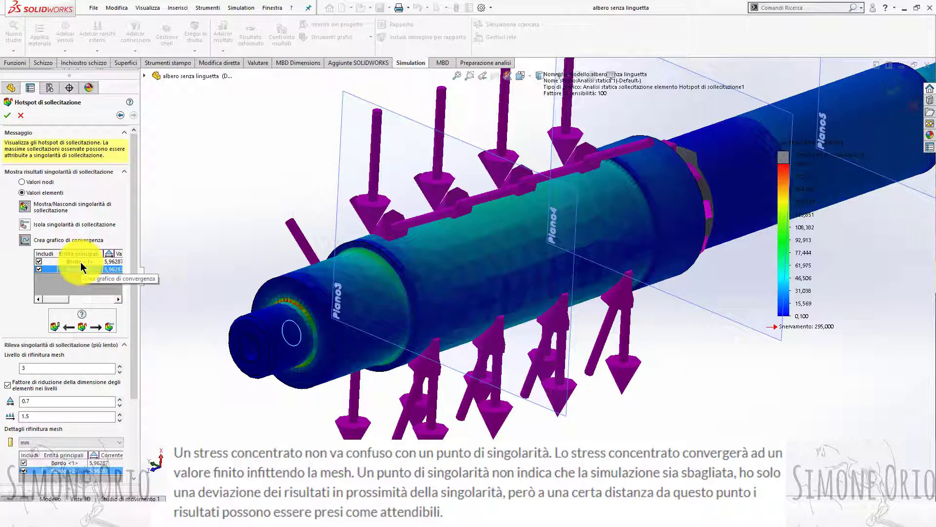
left_click(81, 262)
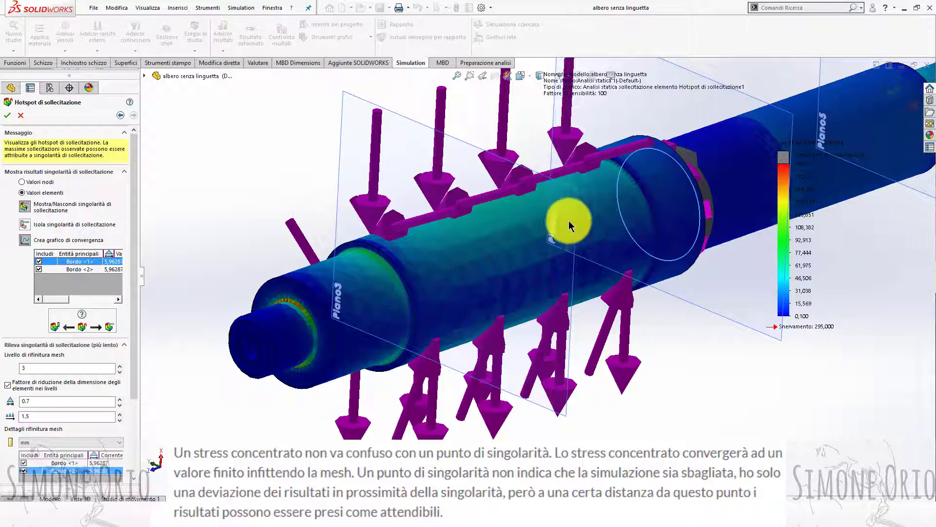
mouse_move(519, 224)
middle_mouse_down()
mouse_move(497, 234)
mouse_move(523, 243)
mouse_move(569, 234)
mouse_move(594, 212)
middle_mouse_up()
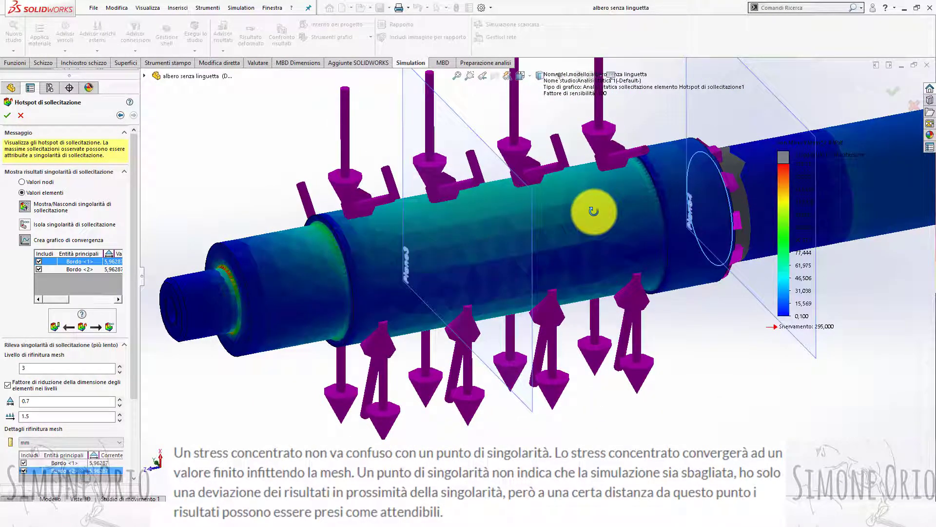
middle_click_drag(798, 265, 725, 277)
middle_click_drag(662, 290, 635, 209)
scroll(635, 210, "down", 3)
scroll(605, 241, "down", 2)
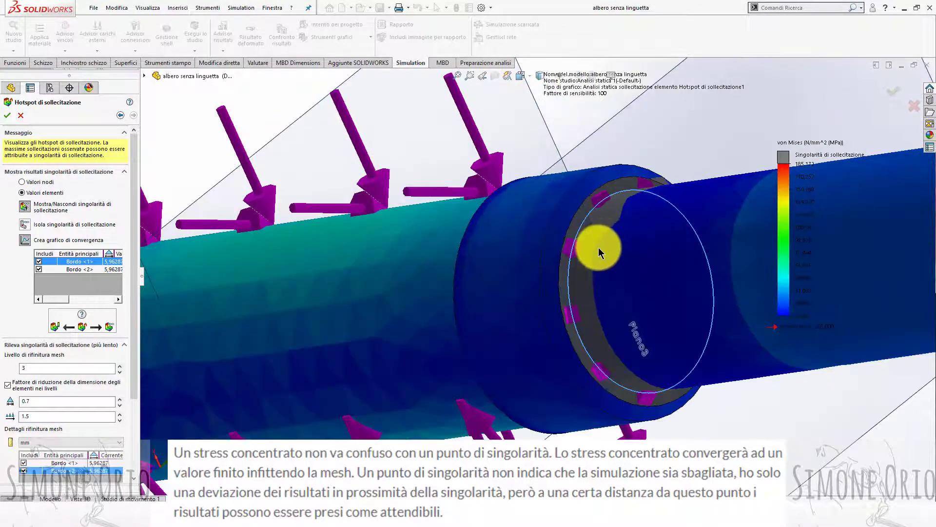
scroll(598, 247, "up", 2)
scroll(594, 250, "up", 2)
scroll(526, 268, "up", 2)
mouse_move(526, 267)
middle_mouse_down()
mouse_move(564, 267)
mouse_move(418, 287)
middle_mouse_up()
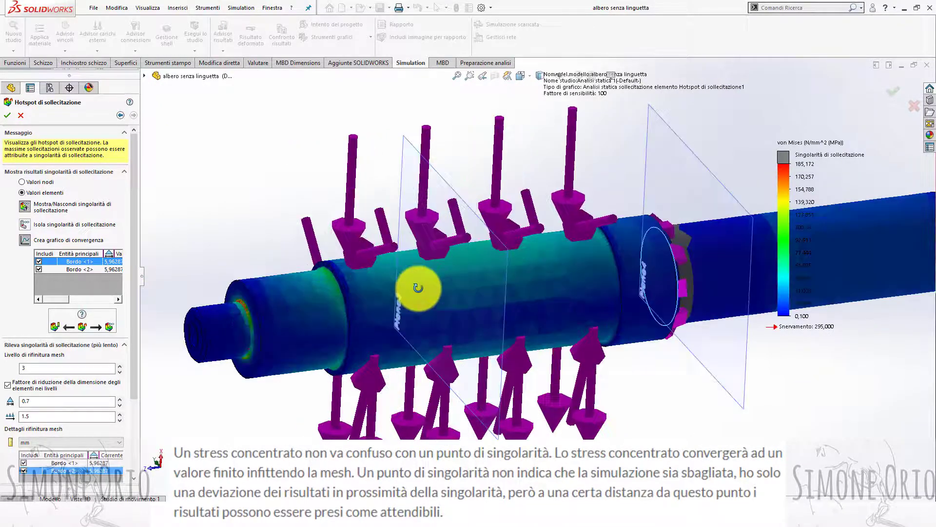
scroll(669, 272, "down", 2)
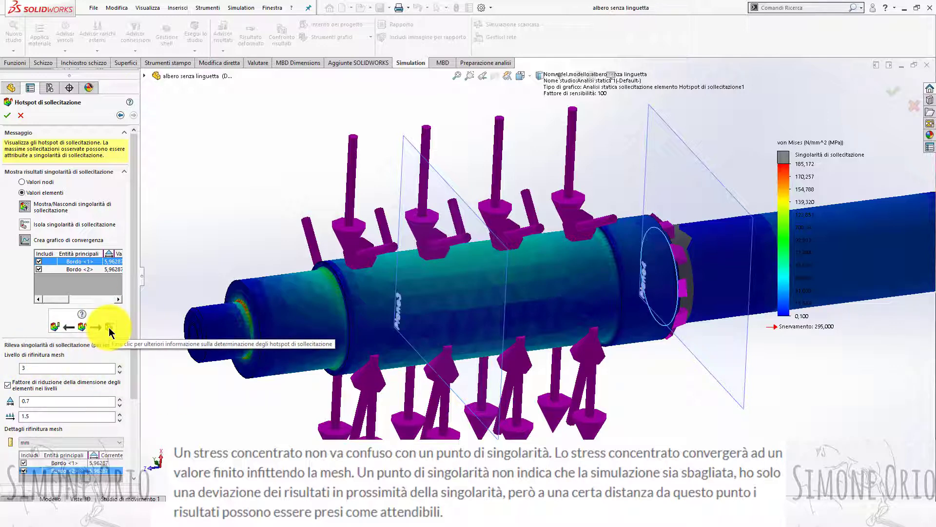
Step: Reopen the Bordo <1>/<2> convergence graph and position it above the model
left_click(71, 269)
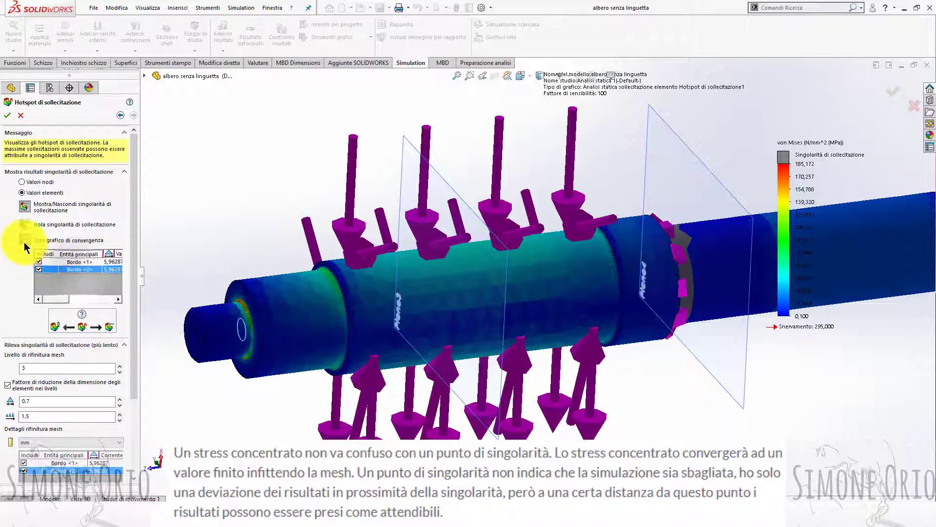
left_click(24, 240)
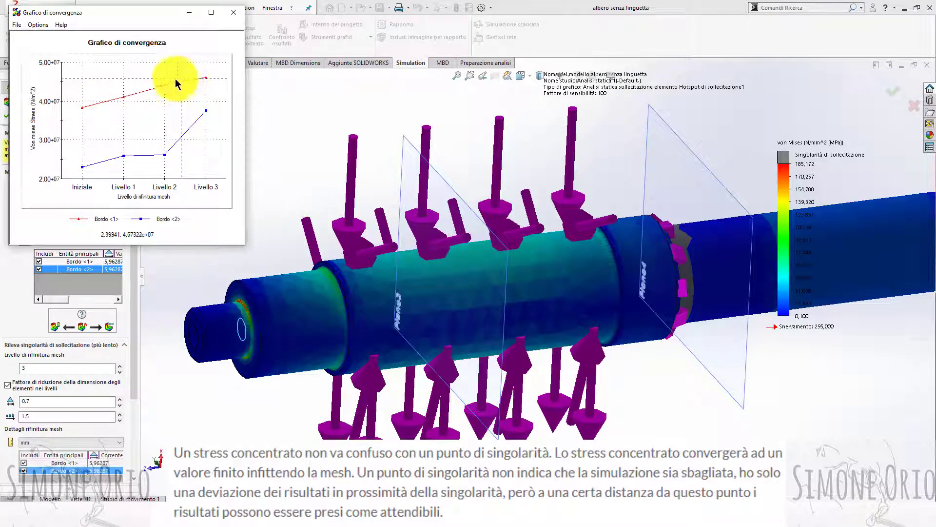
left_click(86, 262)
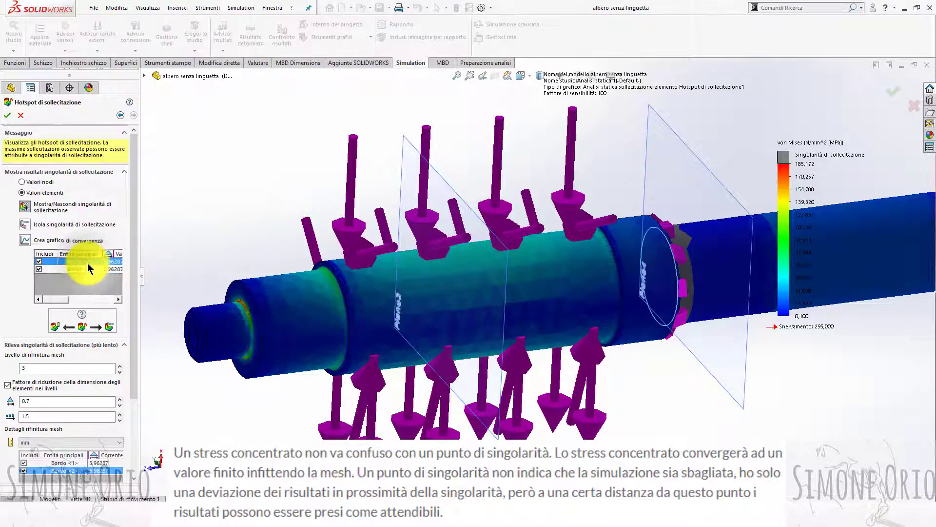
left_click(27, 240)
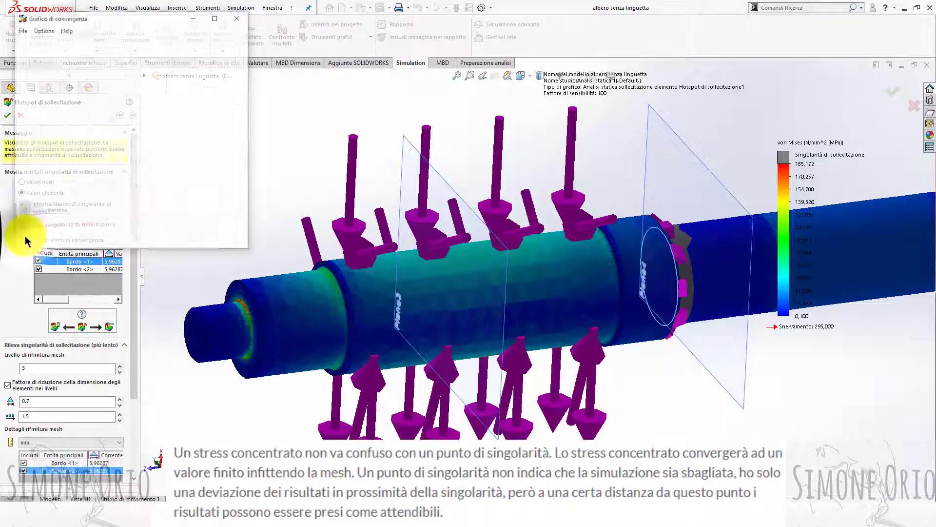
left_click_drag(182, 20, 307, 39)
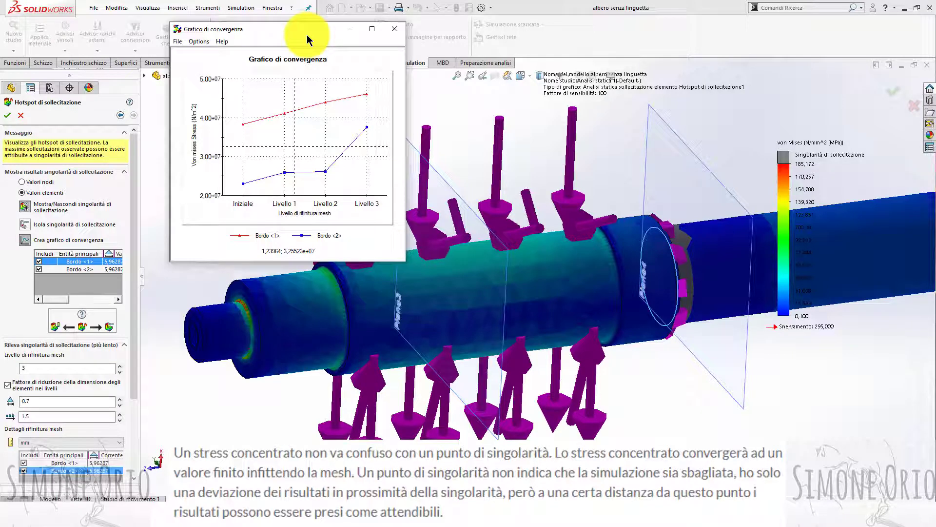
left_click_drag(307, 36, 283, 46)
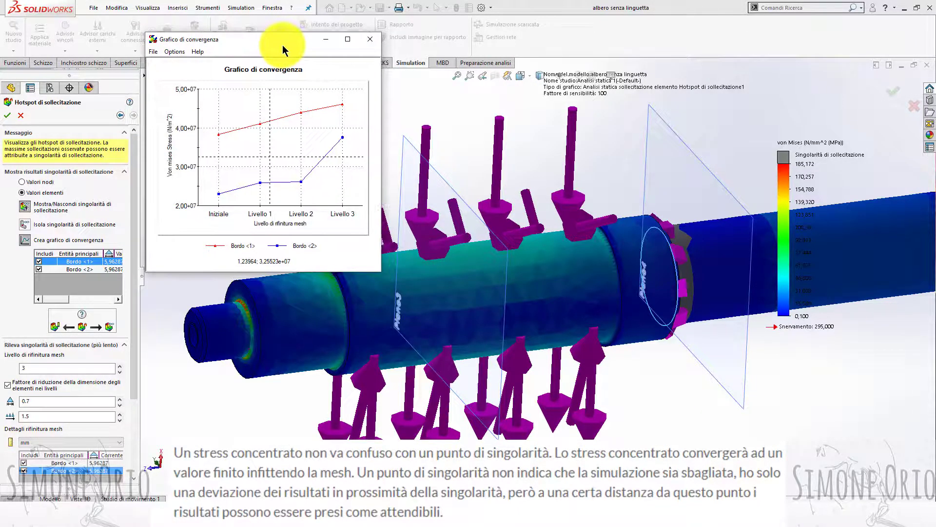